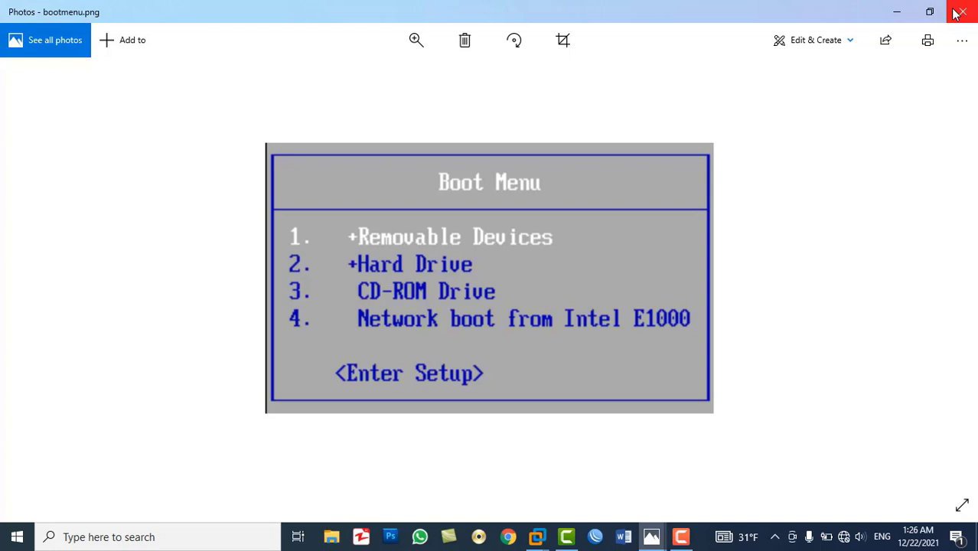
Close the boot menu picture in Photos to return to the running virtual machine
click(960, 12)
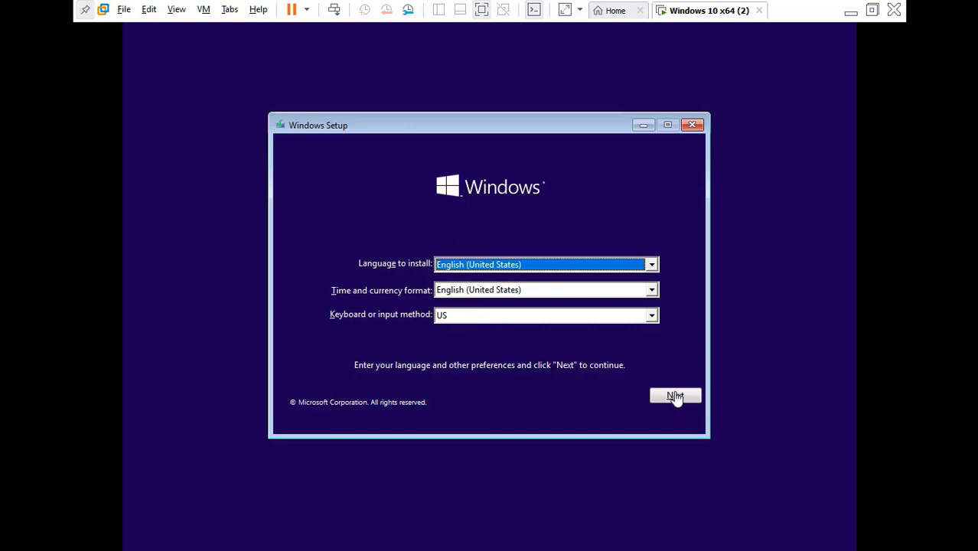
Keep the English (United States) language settings and start the Windows installation
click(675, 397)
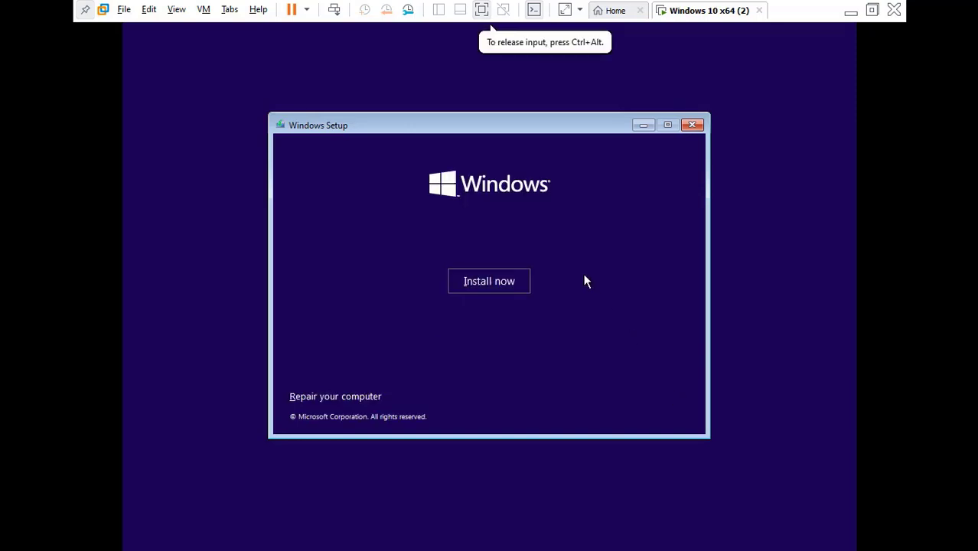
click(502, 285)
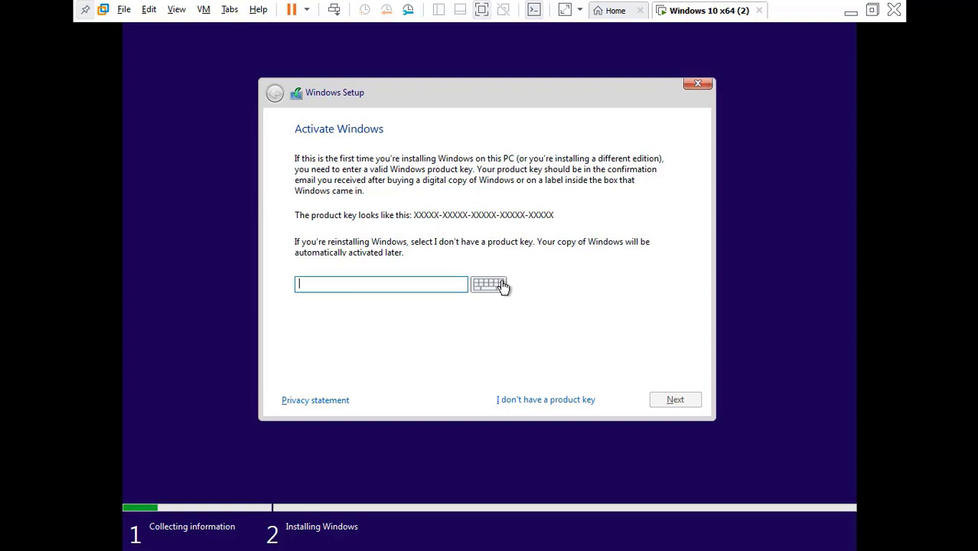
Skip the product key and accept the Windows license terms
click(532, 401)
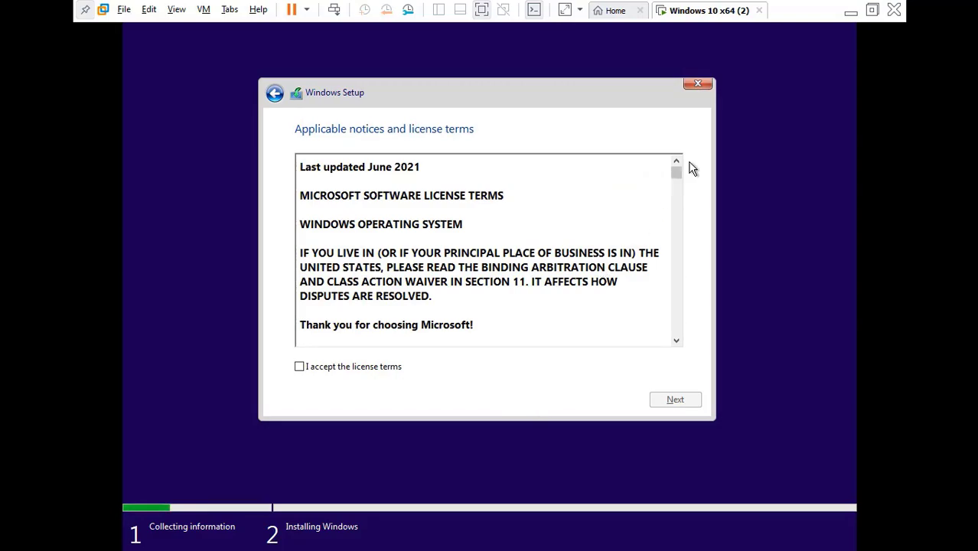
mouse_move(678, 174)
mouse_down()
mouse_move(680, 333)
mouse_move(680, 167)
mouse_up()
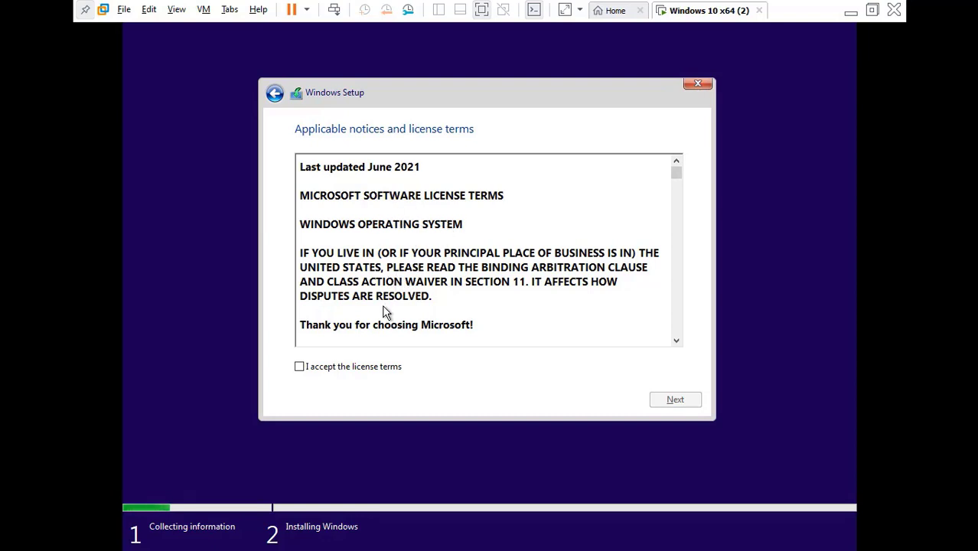
click(339, 368)
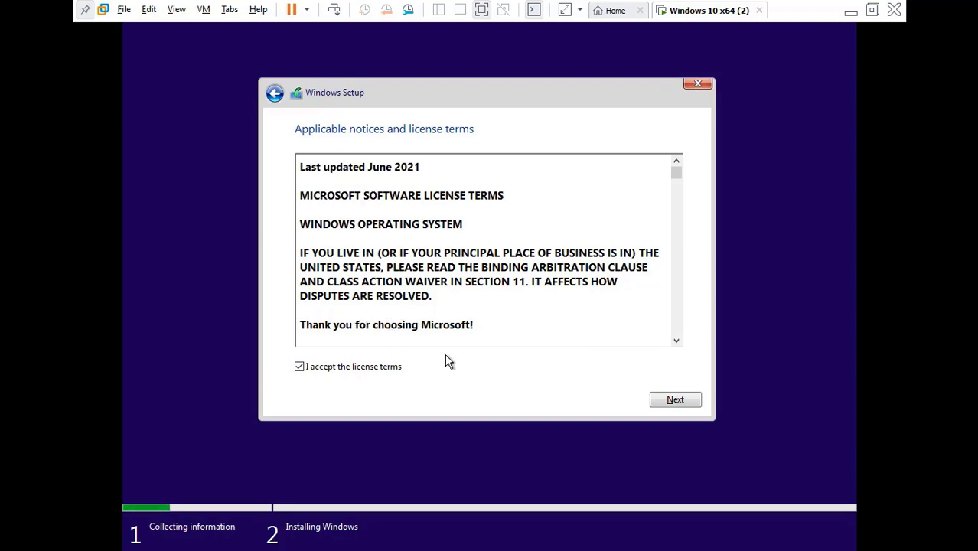
click(379, 369)
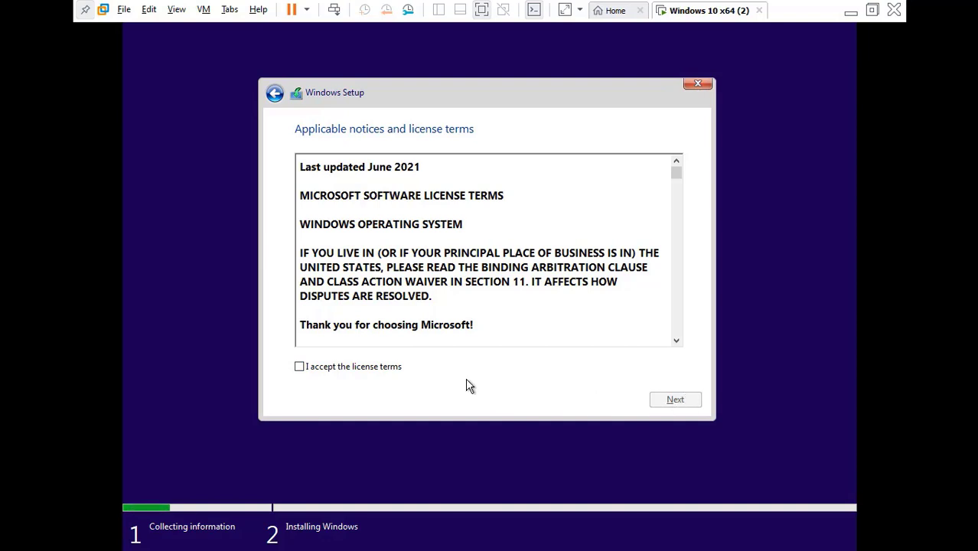
click(388, 367)
click(666, 398)
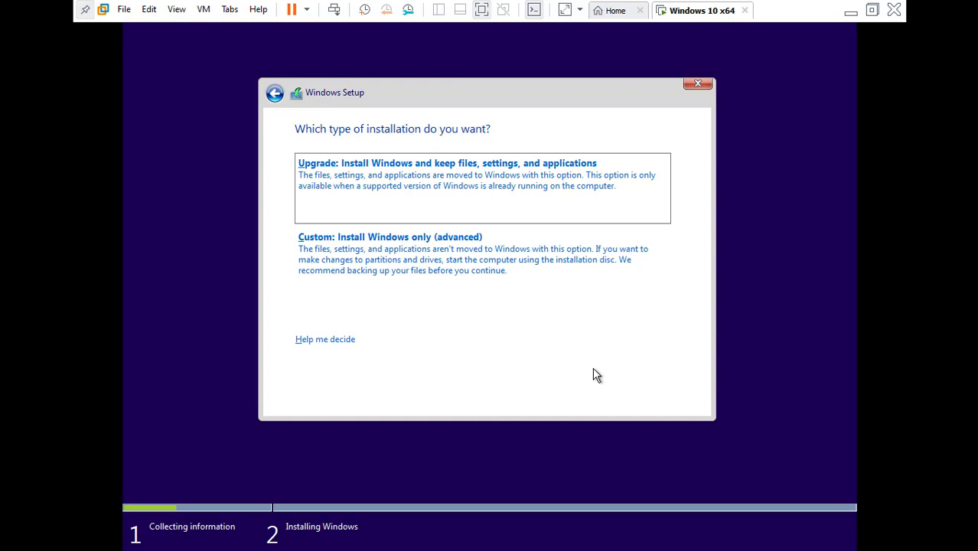
Choose the Custom: Install Windows only (advanced) installation type
click(475, 292)
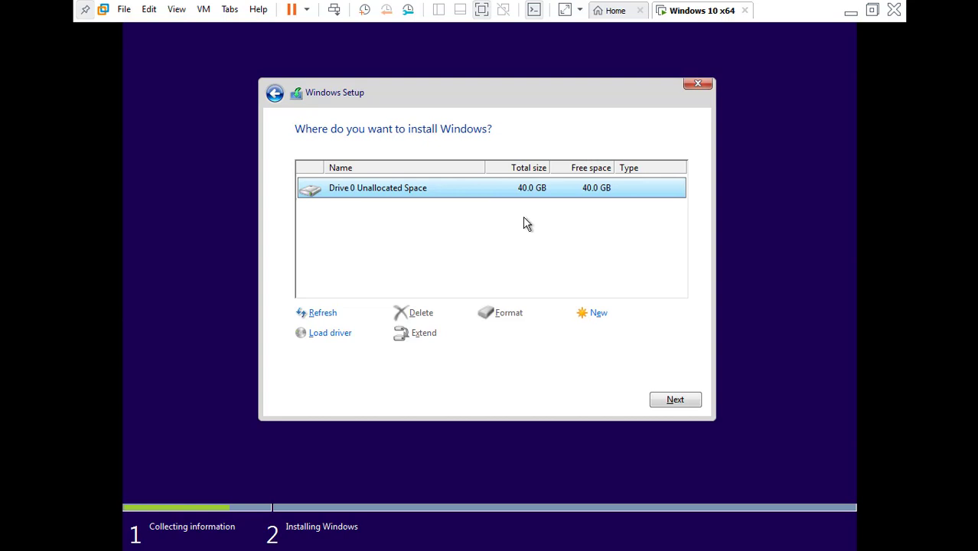
Create a 40960 MB partition on Drive 0's unallocated space and accept the system partitions notice
click(598, 313)
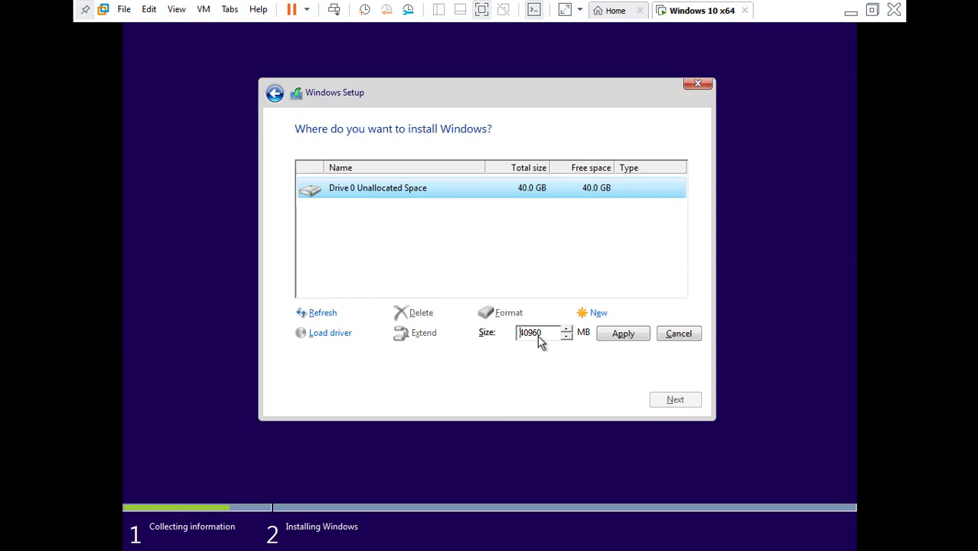
click(544, 338)
drag(543, 338, 528, 338)
click(527, 339)
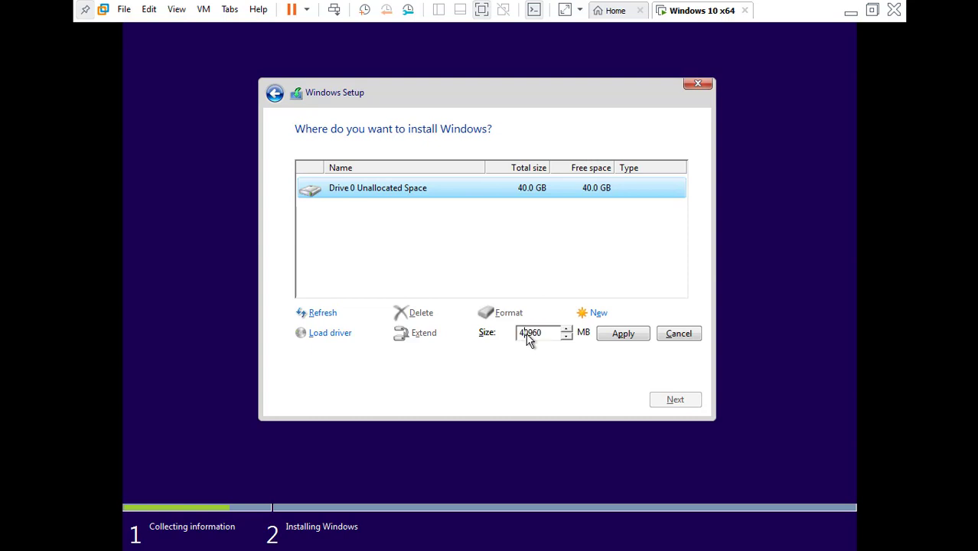
click(622, 336)
click(599, 334)
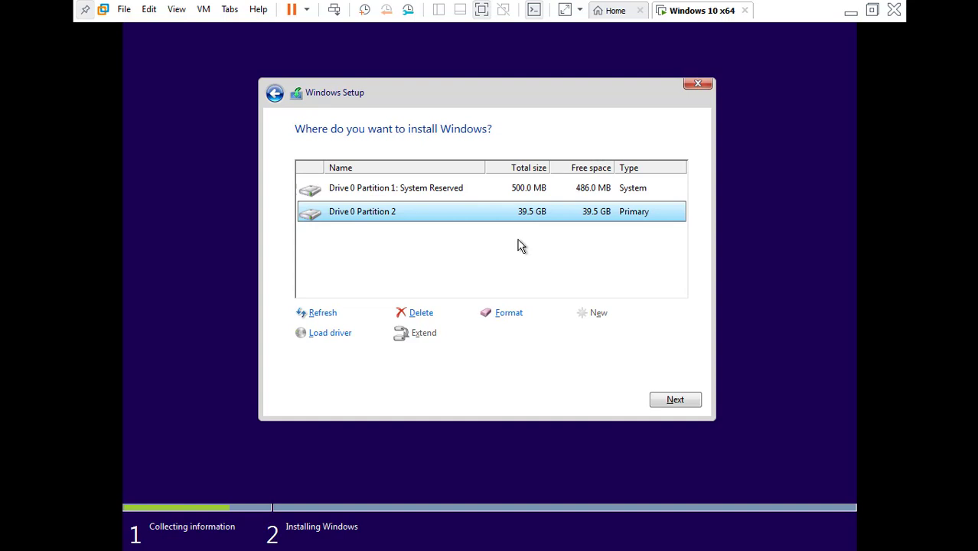
Delete Partition 2 and the 500 MB System Reserved partition from Drive 0
click(496, 199)
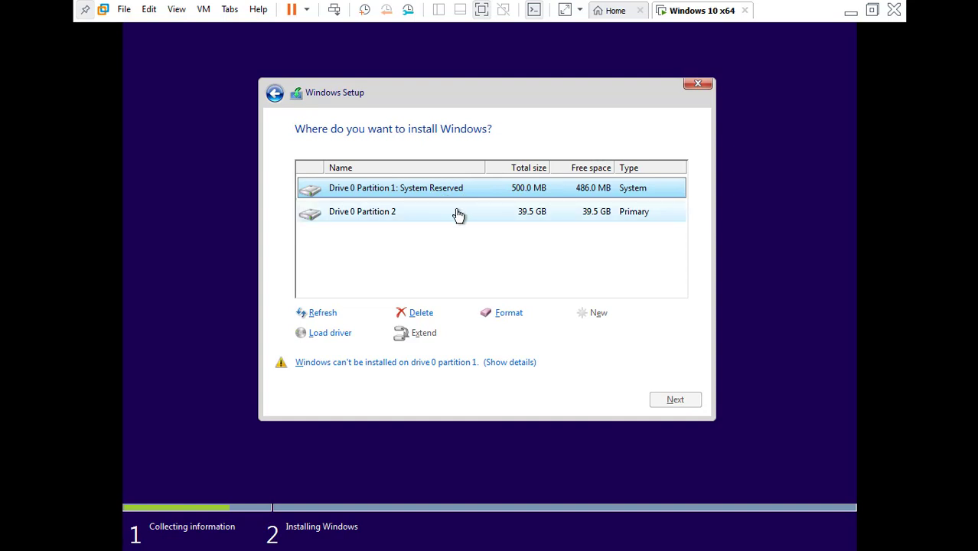
click(457, 215)
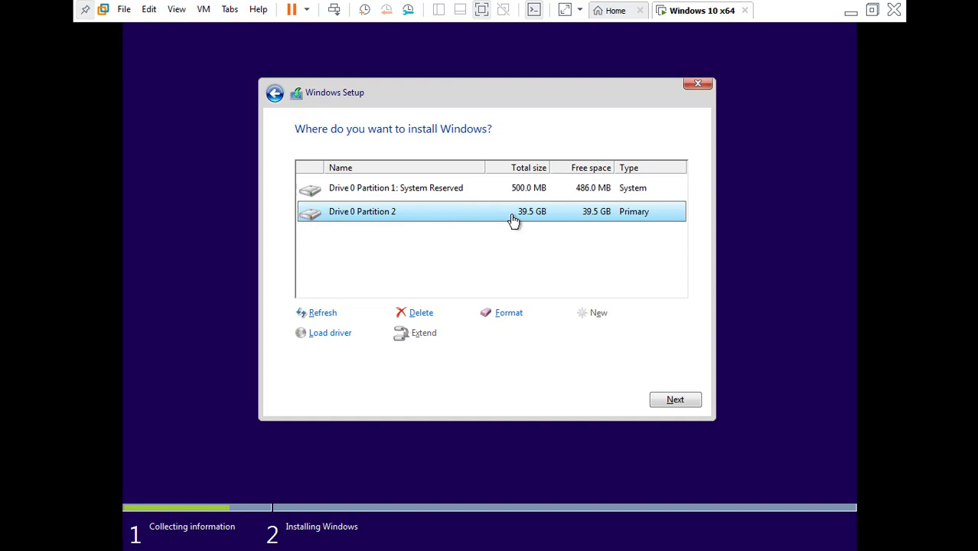
click(423, 313)
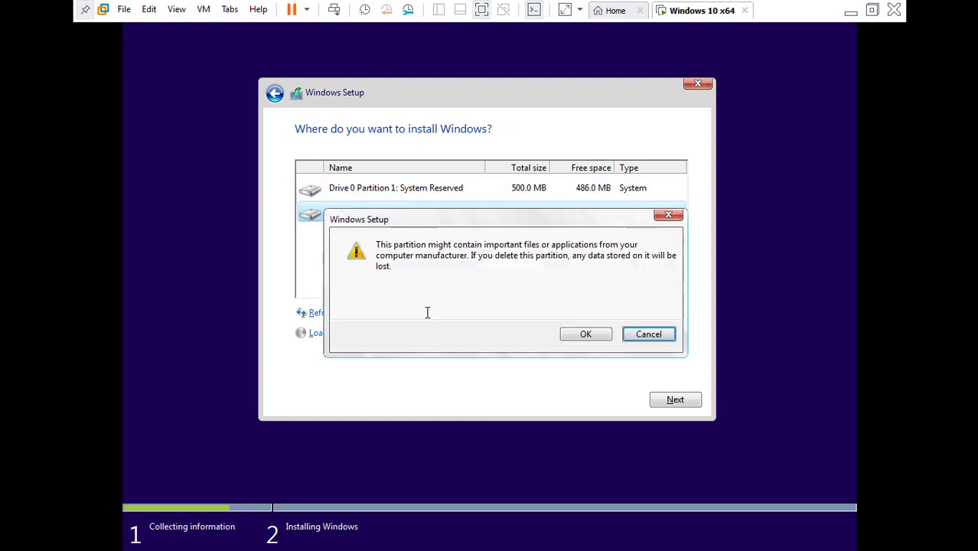
click(578, 334)
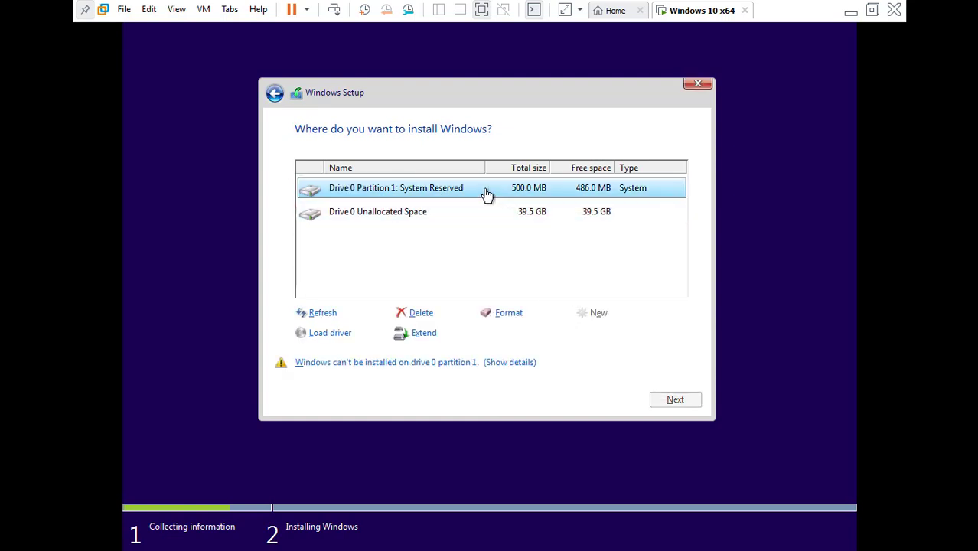
click(423, 314)
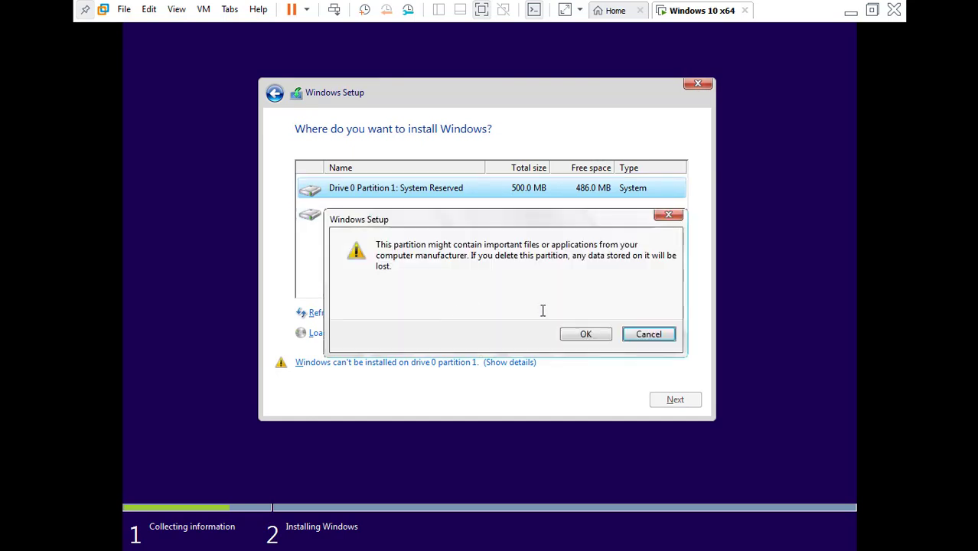
click(586, 335)
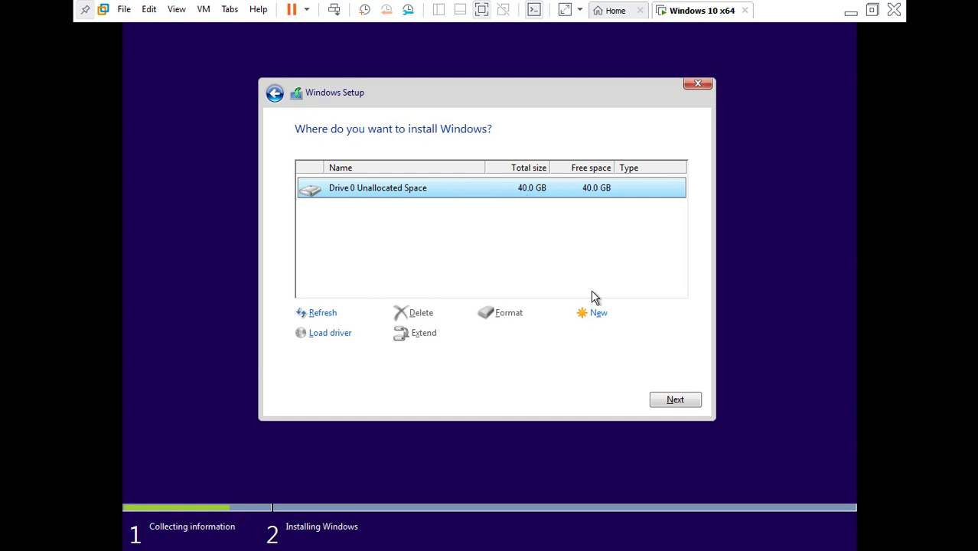
Create a 30000 MB partition on Drive 0 and accept the extra system partitions notice
click(601, 315)
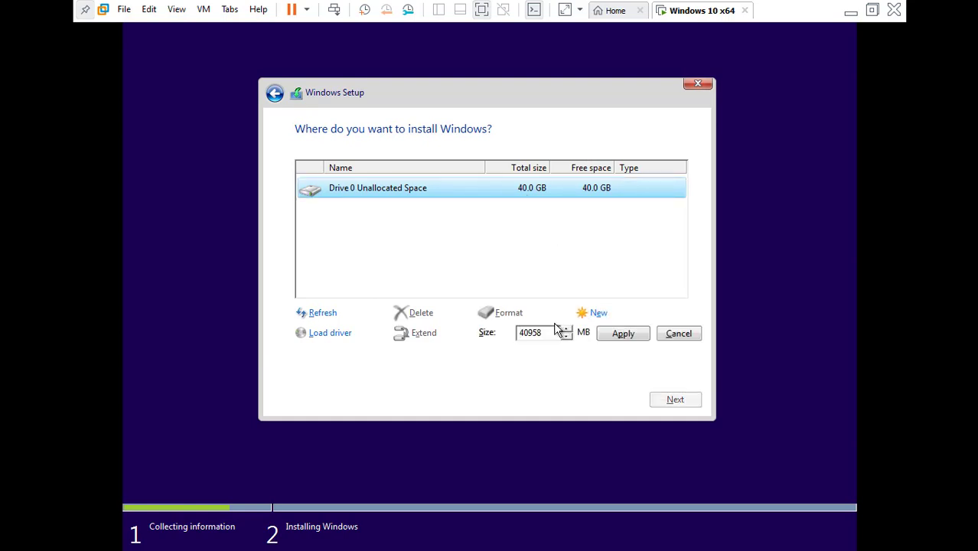
text(30000)
click(623, 334)
click(622, 334)
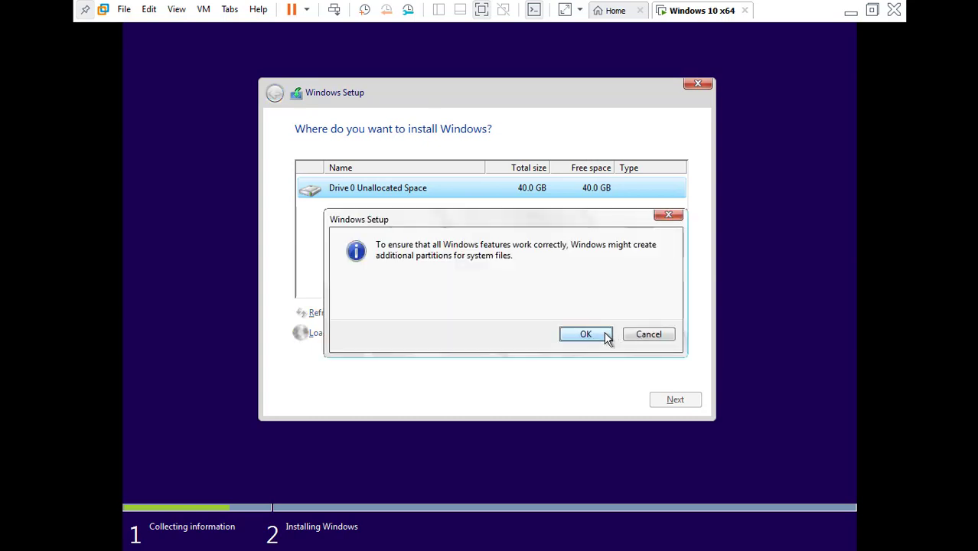
click(595, 329)
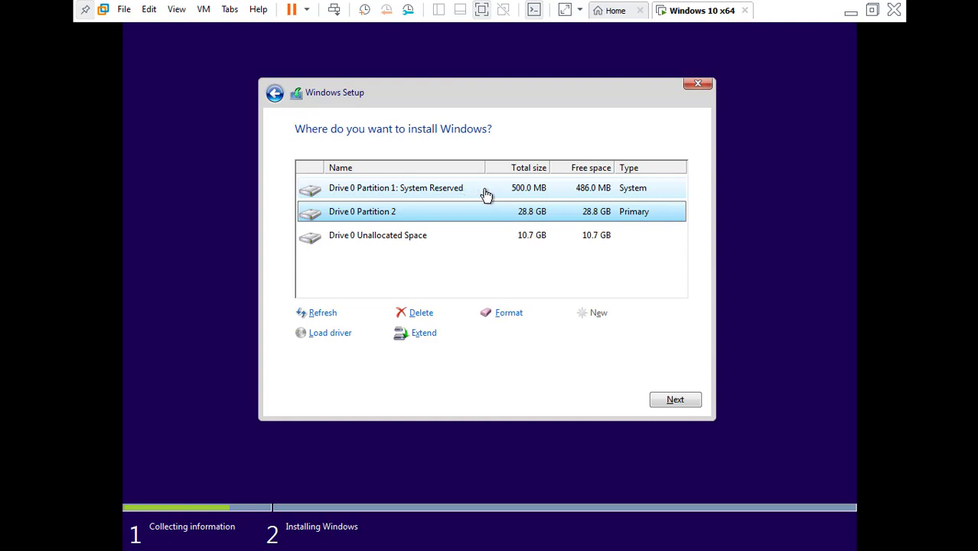
Turn the remaining 10958 MB of unallocated space into a new primary partition
click(520, 241)
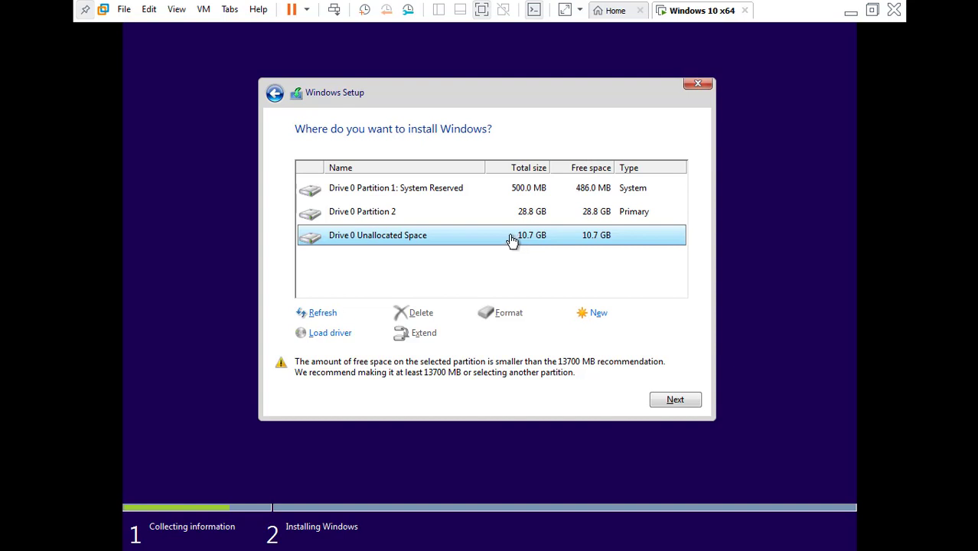
click(599, 315)
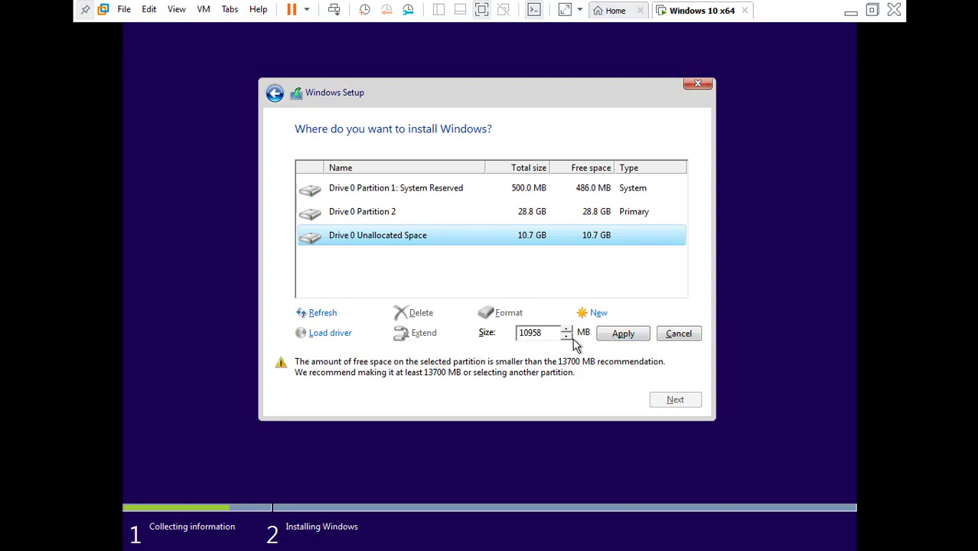
click(617, 337)
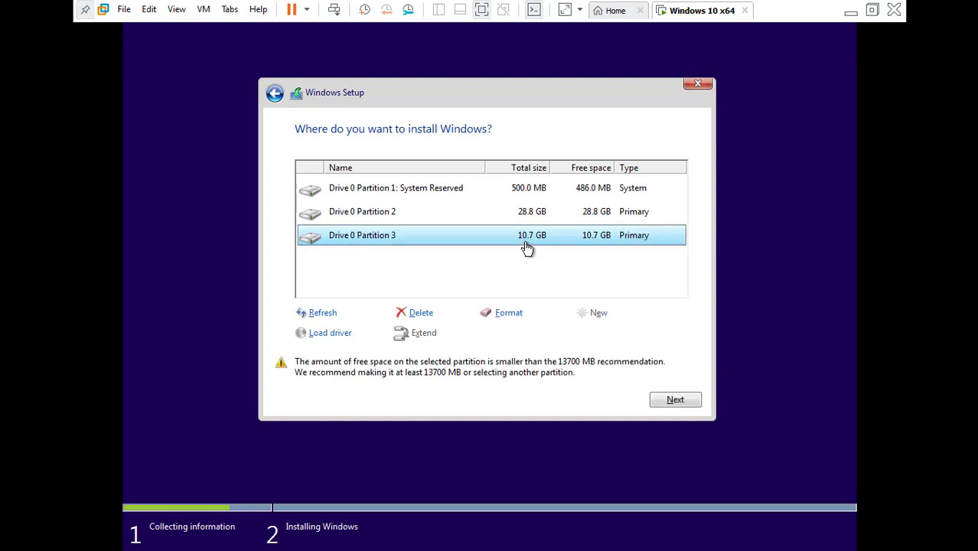
Format Drive 0 Partition 2 and leave it selected as the install target
click(515, 198)
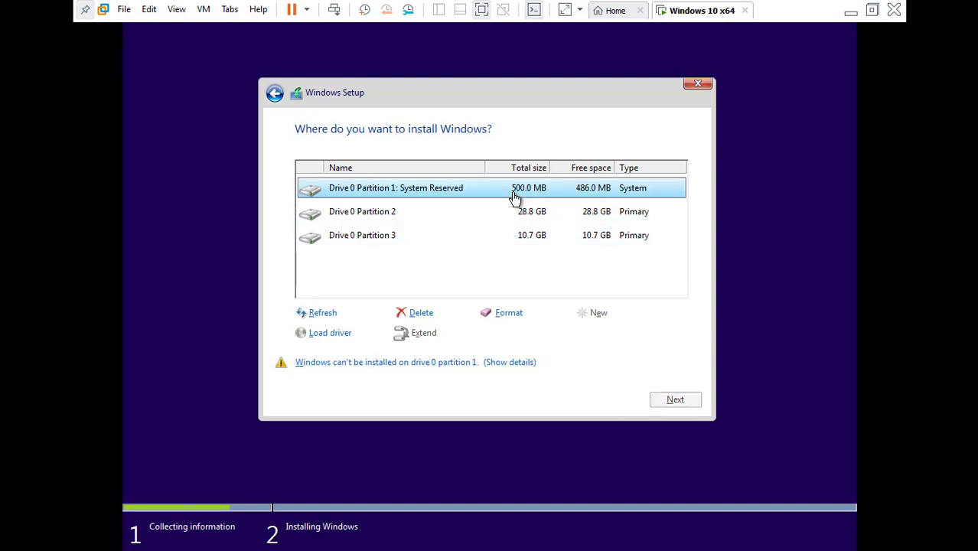
click(525, 212)
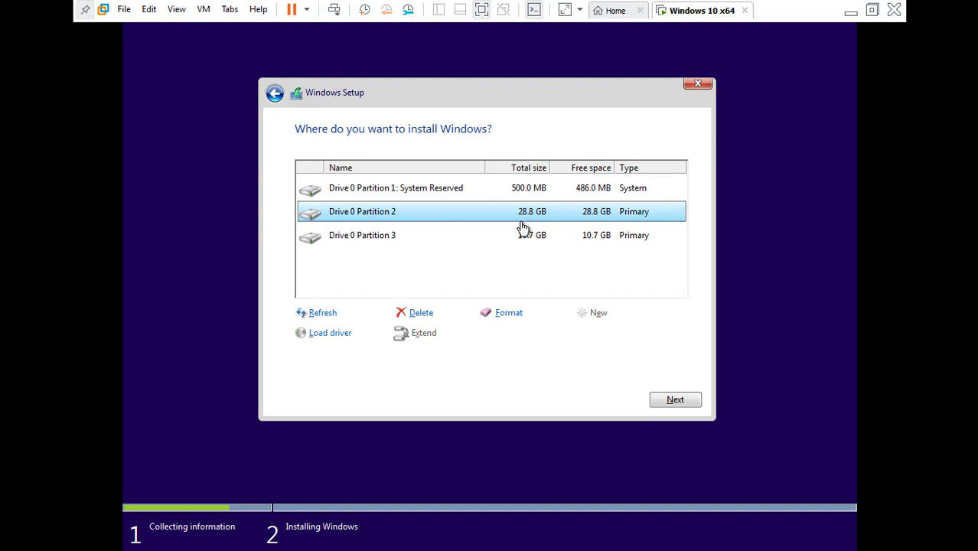
click(526, 238)
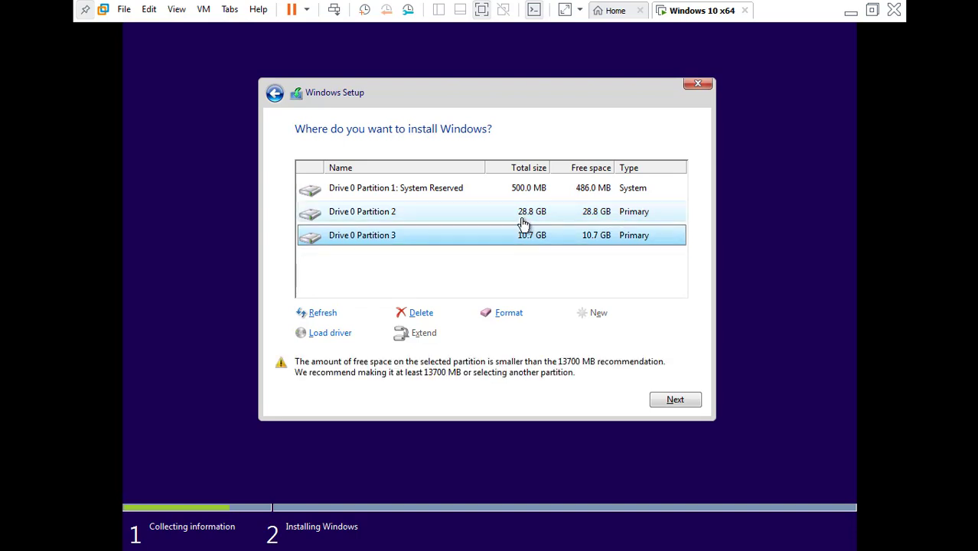
click(522, 220)
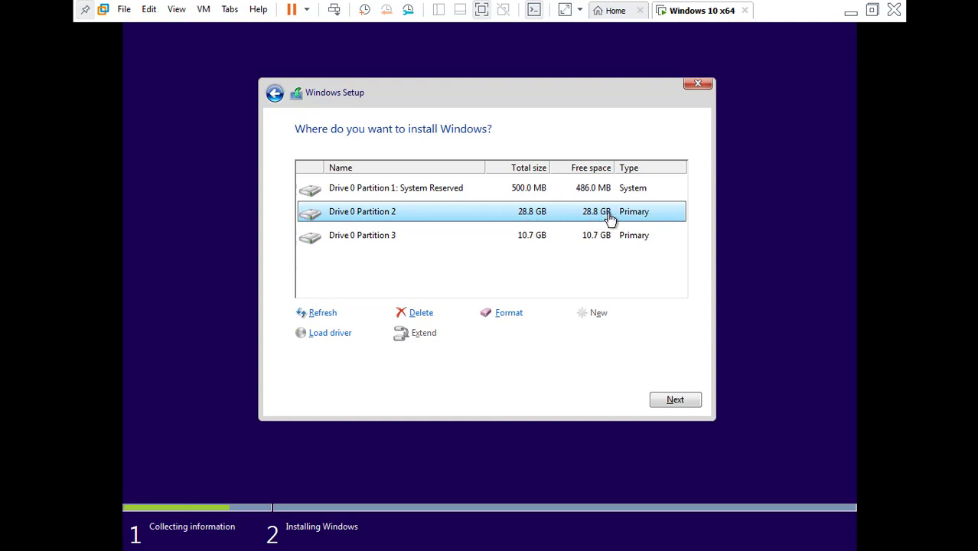
click(518, 313)
click(573, 336)
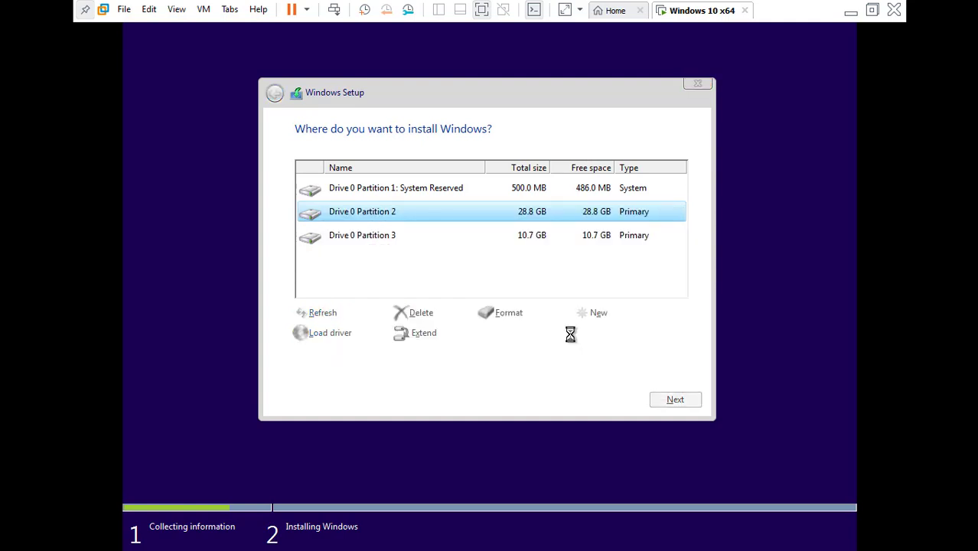
click(518, 262)
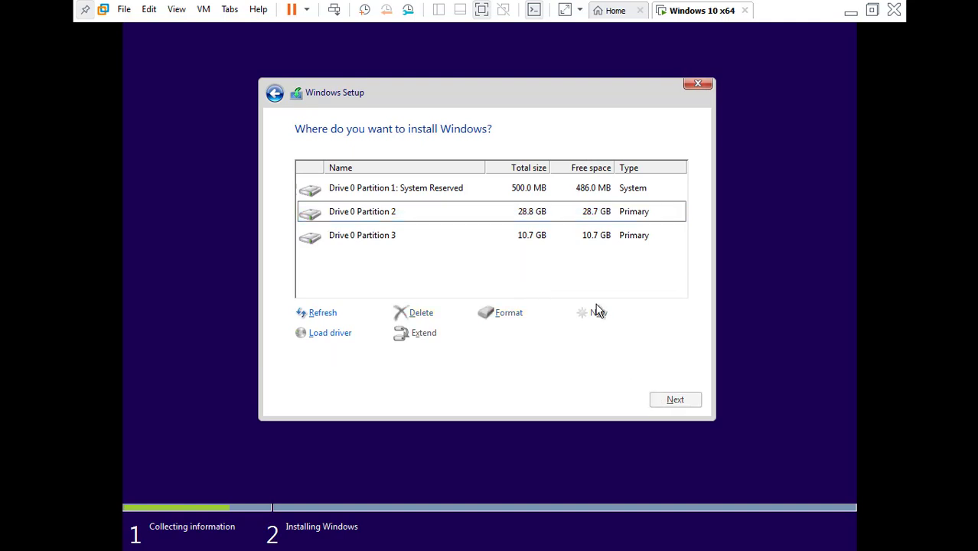
click(541, 214)
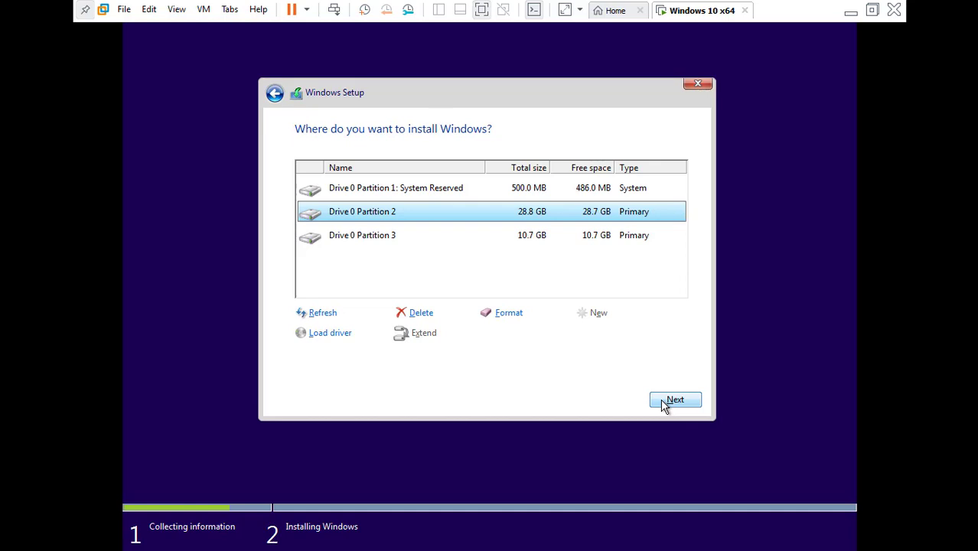
Install Windows onto Drive 0 Partition 2 and wait for the VM to reboot
click(664, 404)
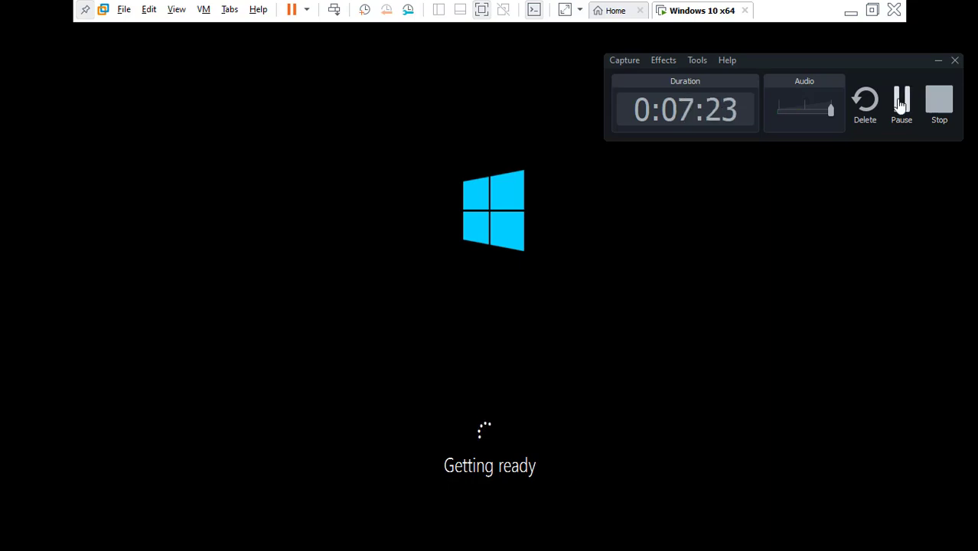
Capture input in the VM console so the Windows 10 x64 guest boots from the installer
click(901, 106)
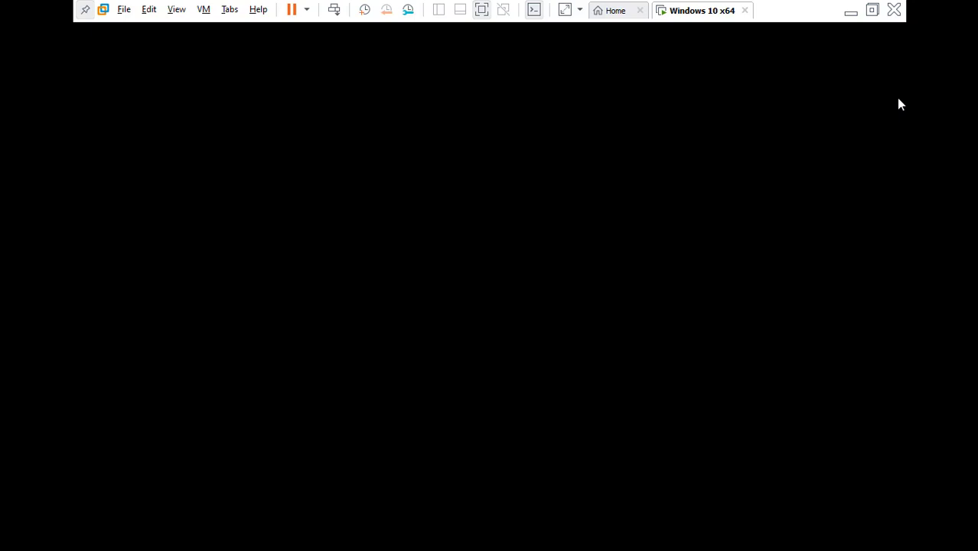
click(792, 152)
key(ctrl+alt)
click(813, 161)
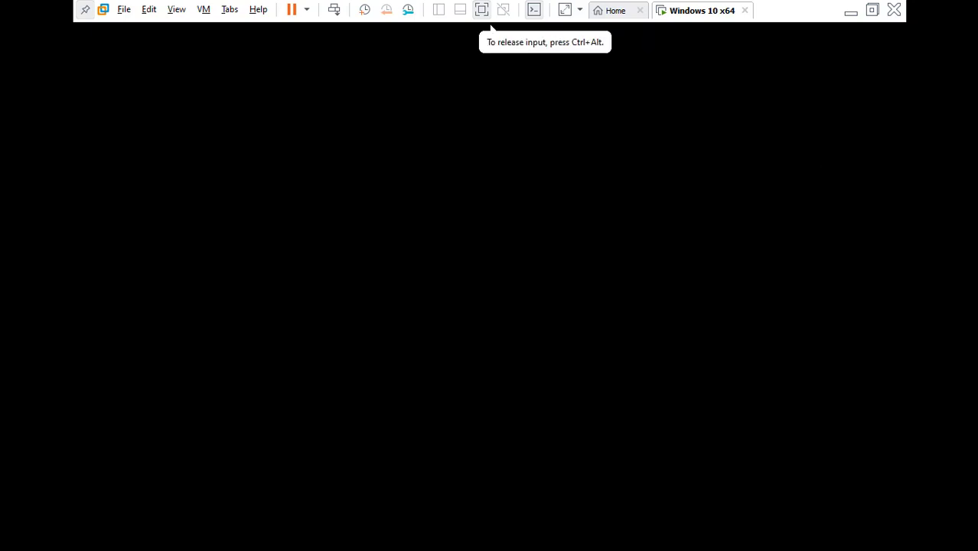
key(ctrl+alt)
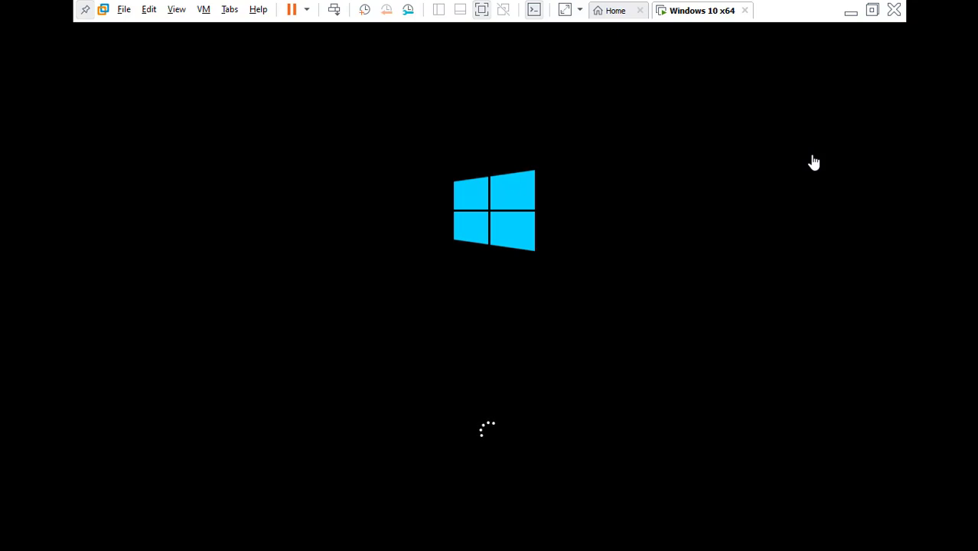
Let Windows finish starting in the guest, toggling input capture, until the product key page appears
key(alt)
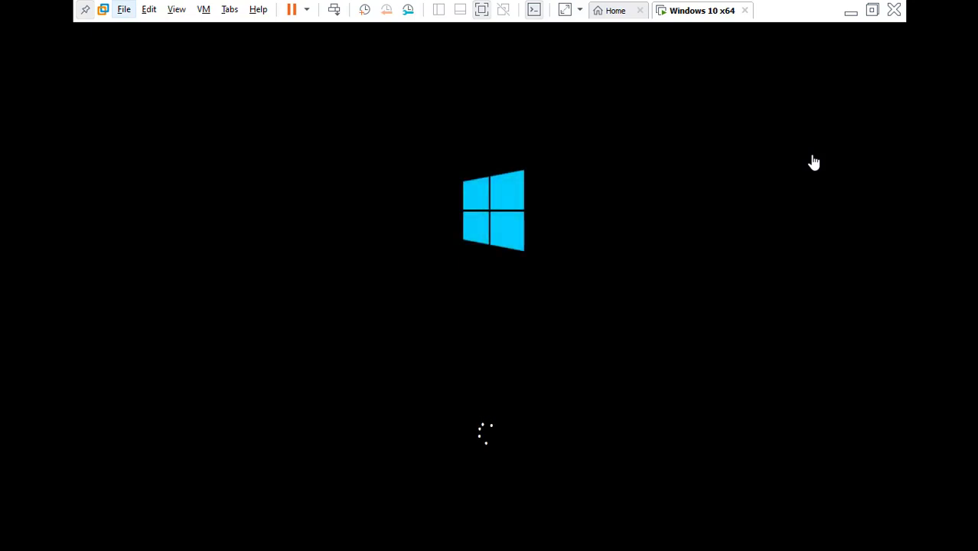
click(813, 162)
key(ctrl+alt)
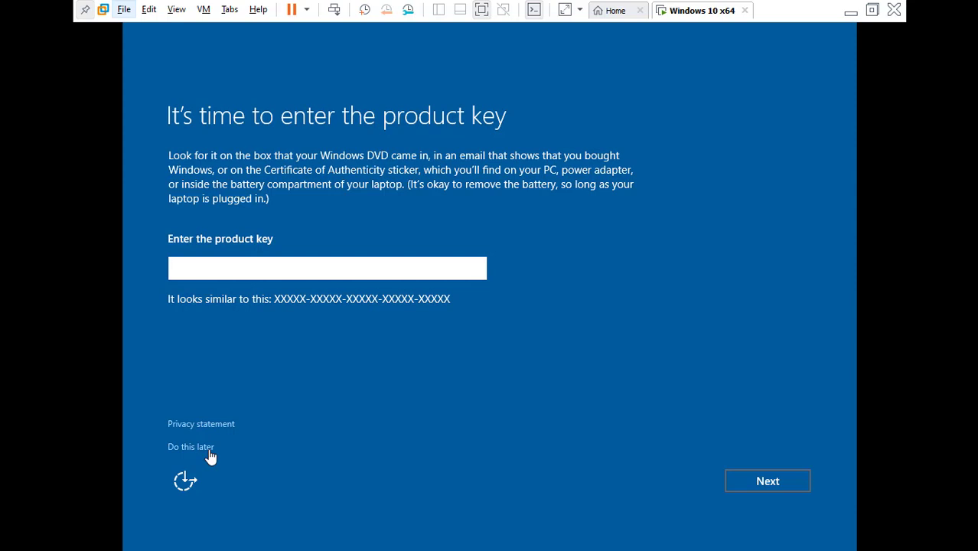
Skip the product key with 'Do this later'
click(200, 447)
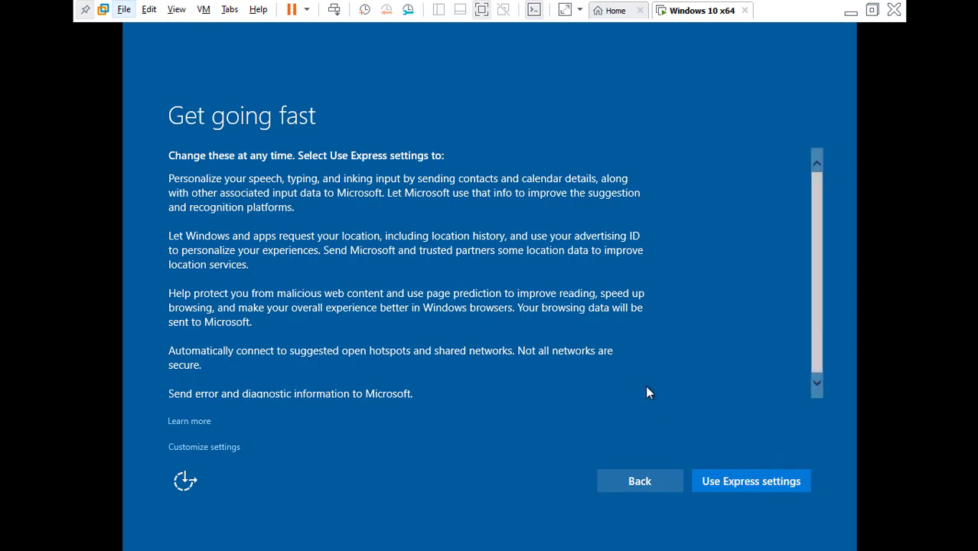
Accept 'Use Express settings' on the Get going fast page
click(720, 486)
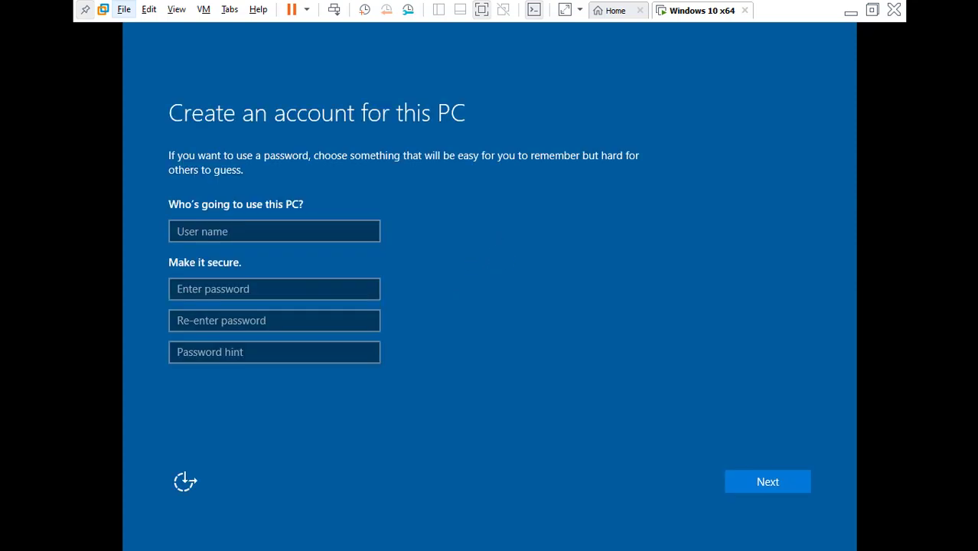
Enter the local account's user name and password, reveal it to check, then re-enter the password
click(207, 235)
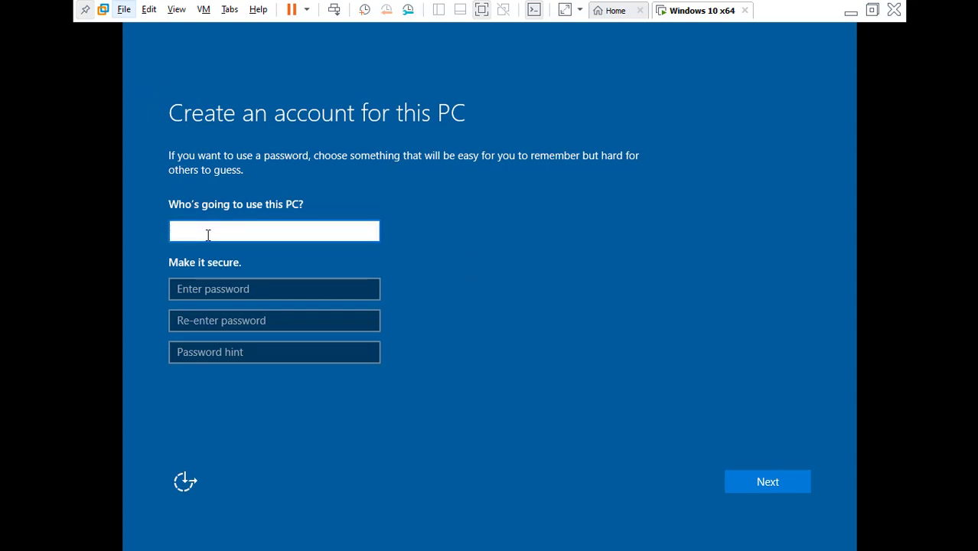
text(Saifzada)
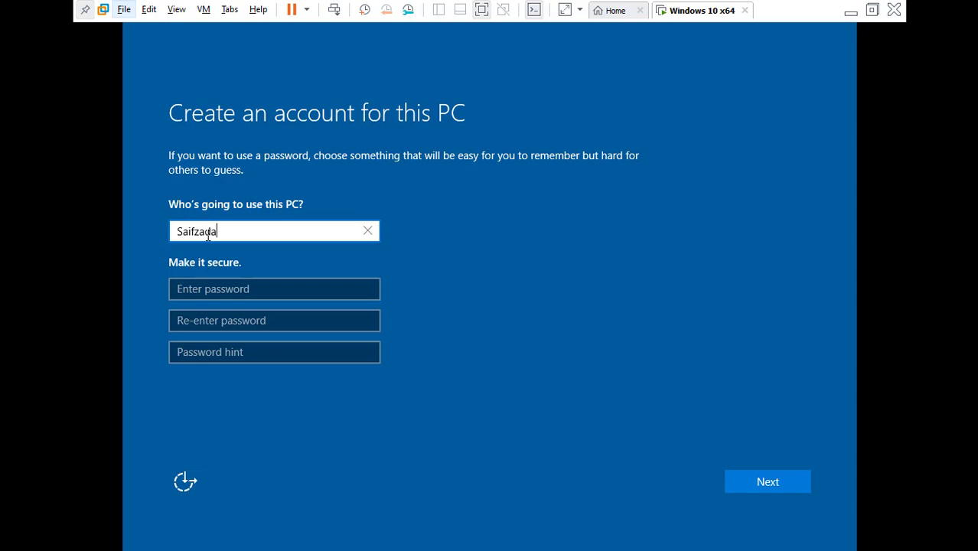
click(225, 288)
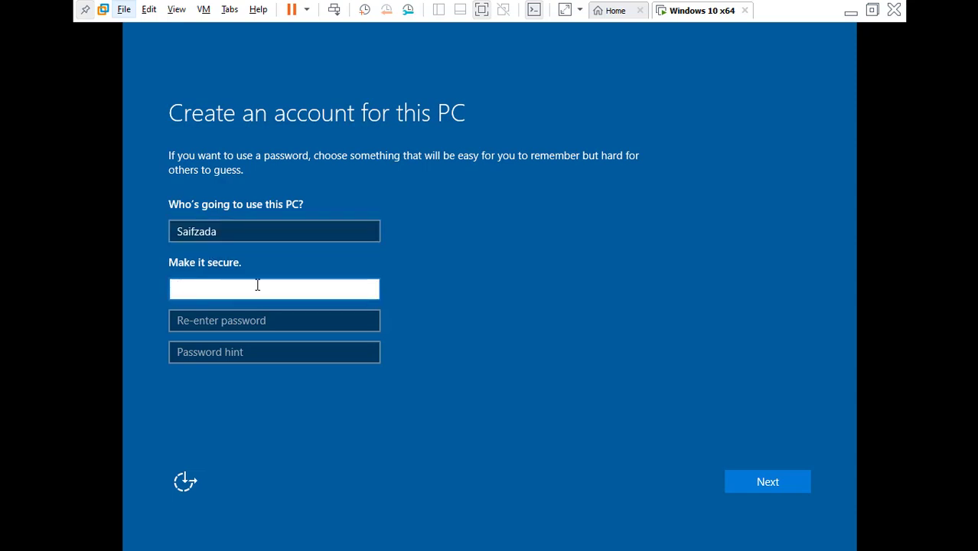
text(12345678)
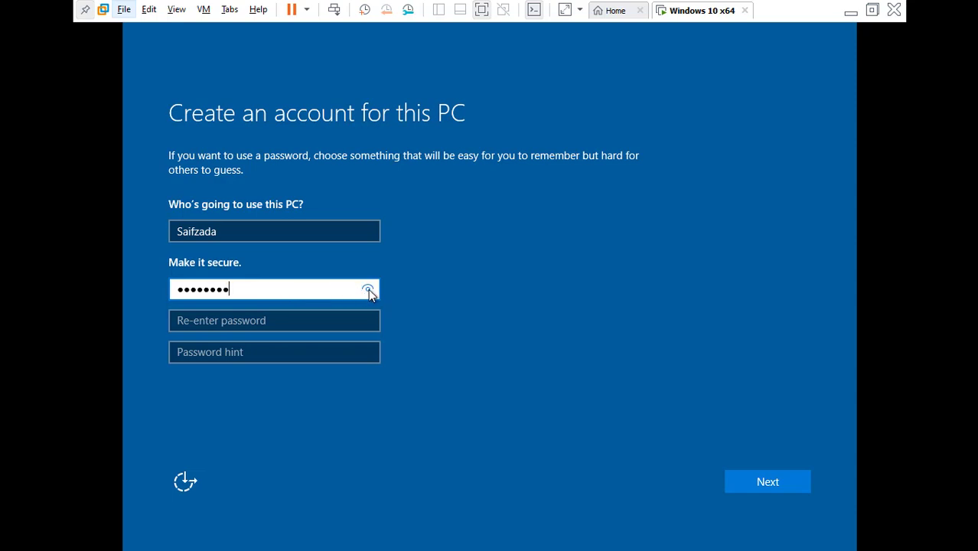
click(368, 290)
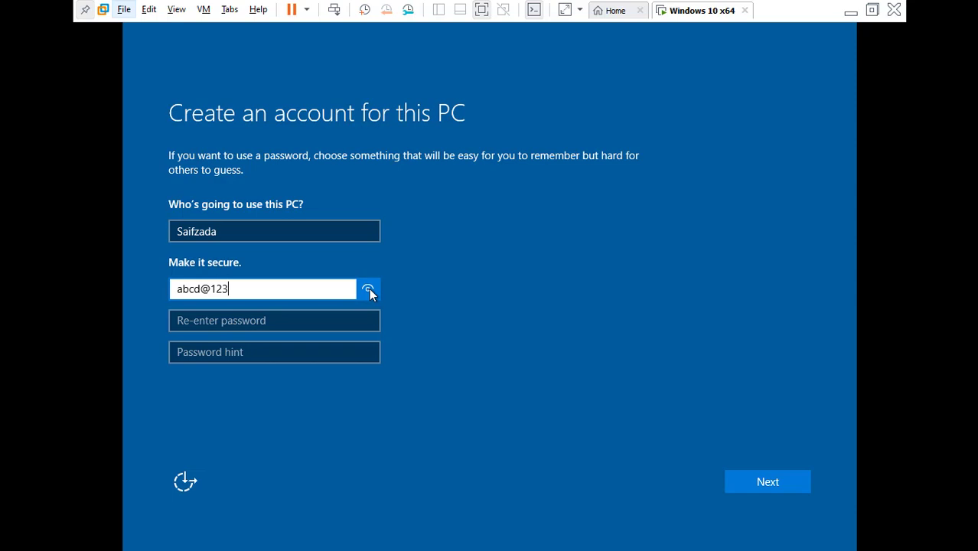
click(302, 318)
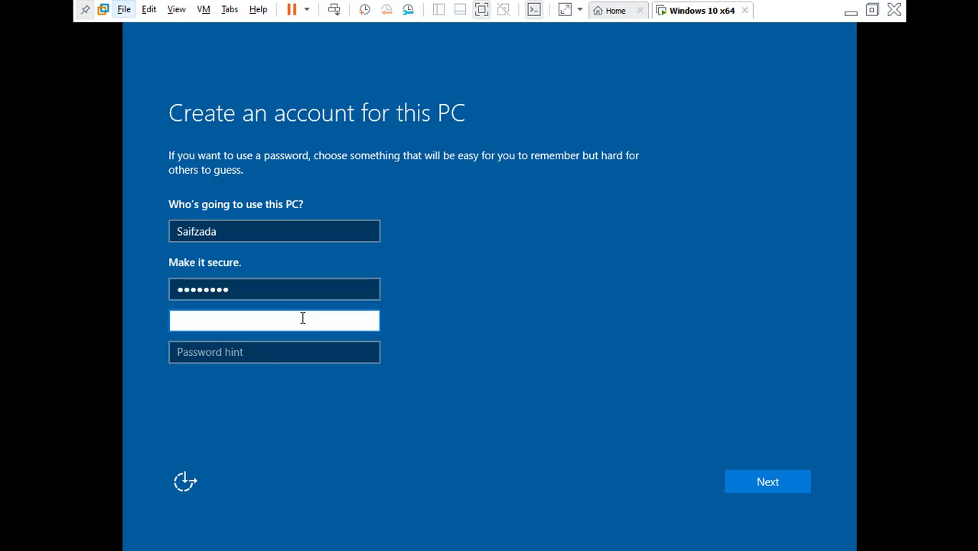
text(abcd@123)
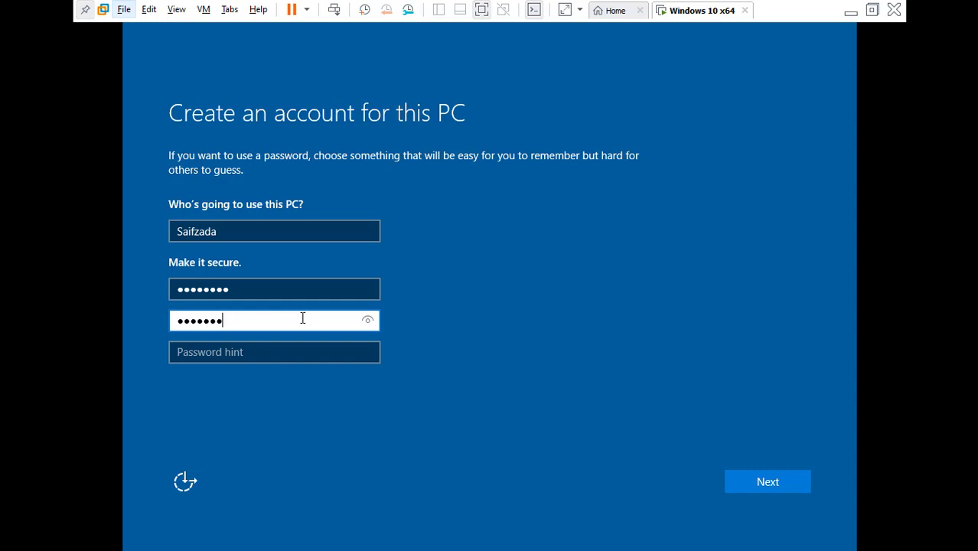
click(267, 351)
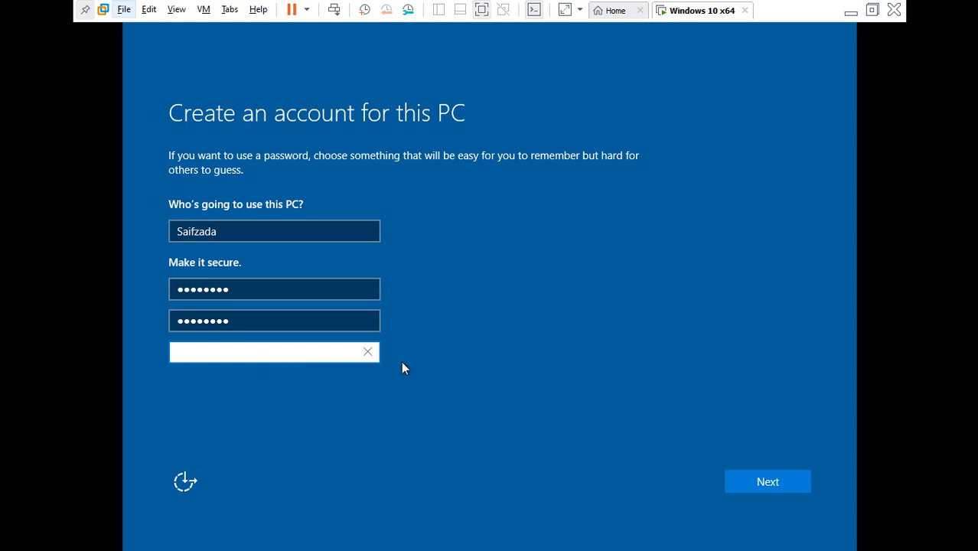
Submit the account details and, once setup finishes, capture input on the Windows 10 desktop
click(744, 477)
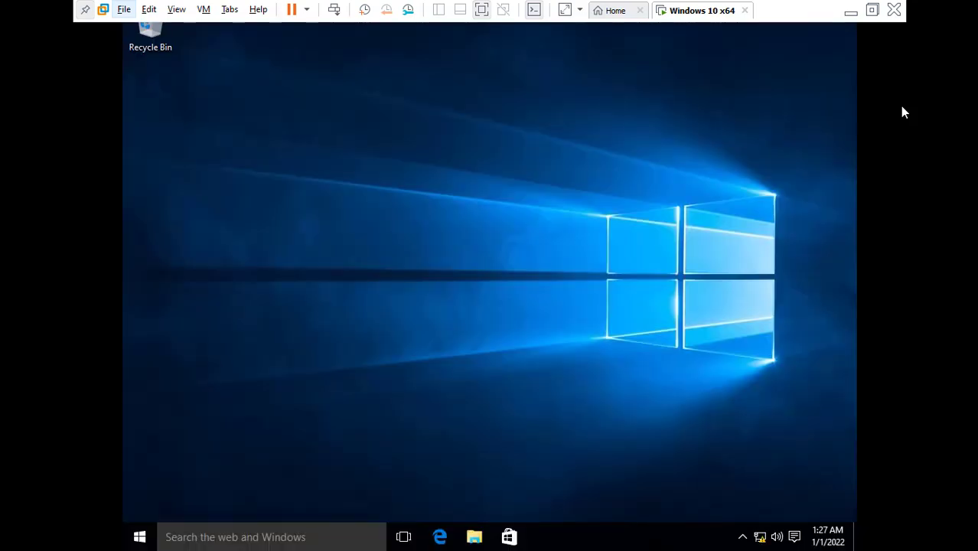
click(676, 150)
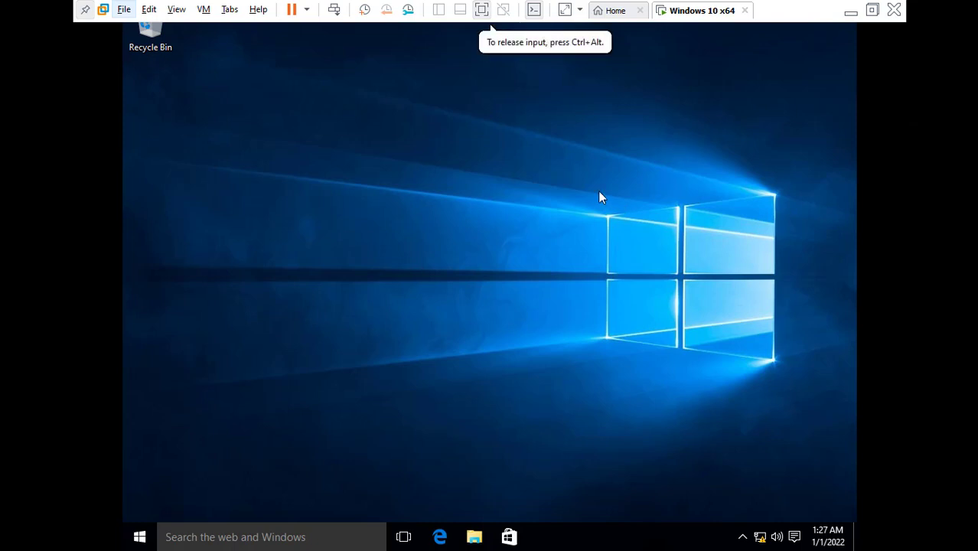